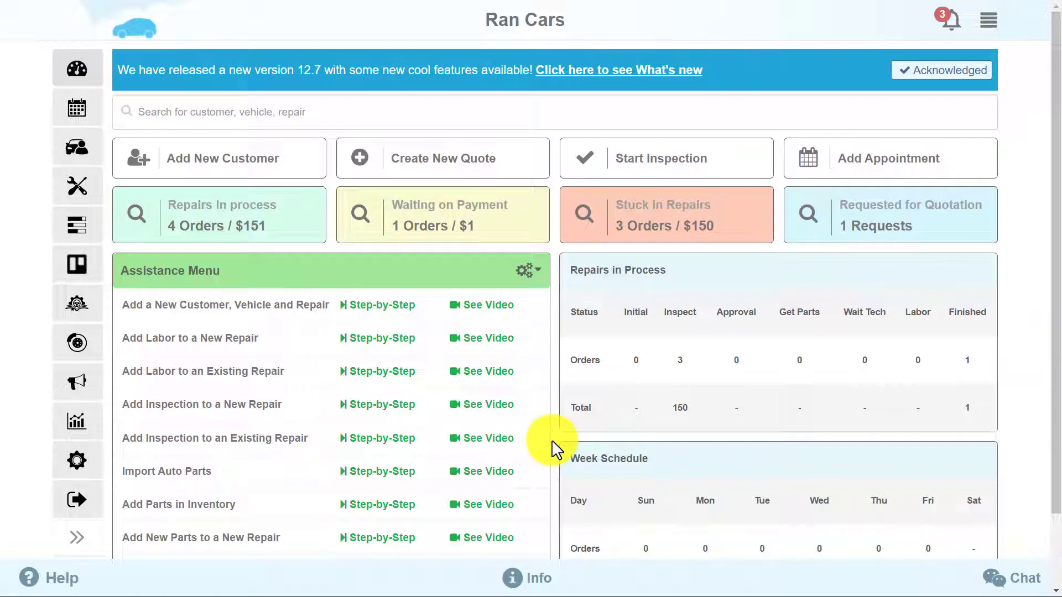
Open the Sage online accounting synchronization settings in the data and analytics section.
left_click(77, 423)
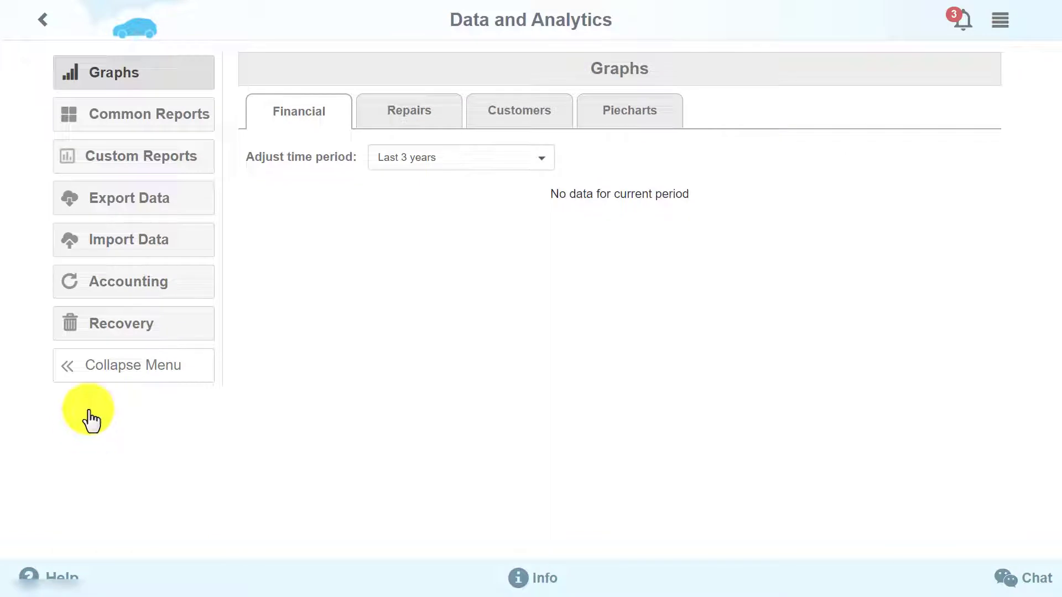
left_click(144, 288)
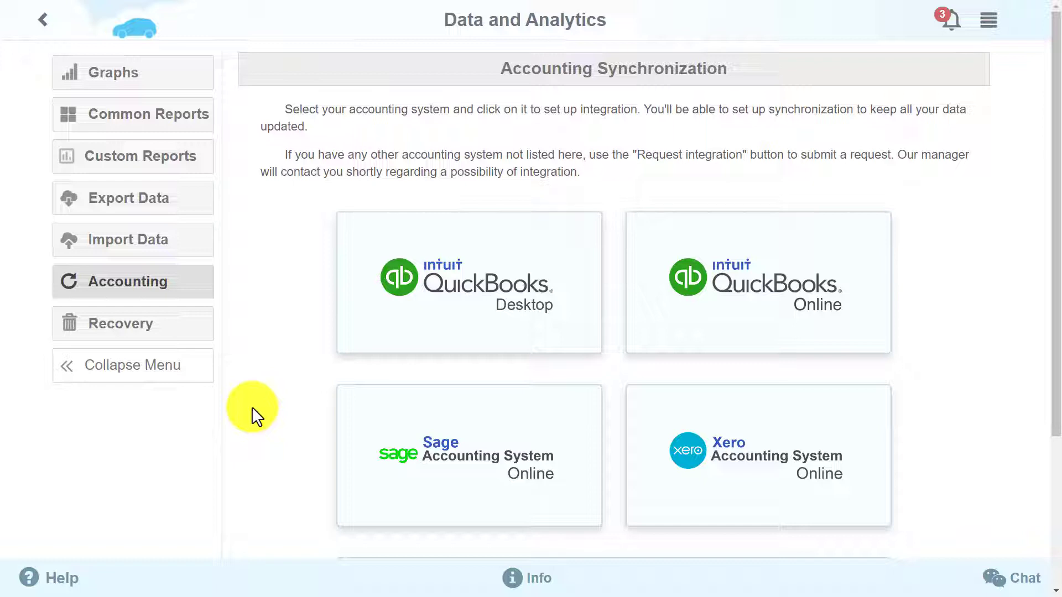
left_click(453, 449)
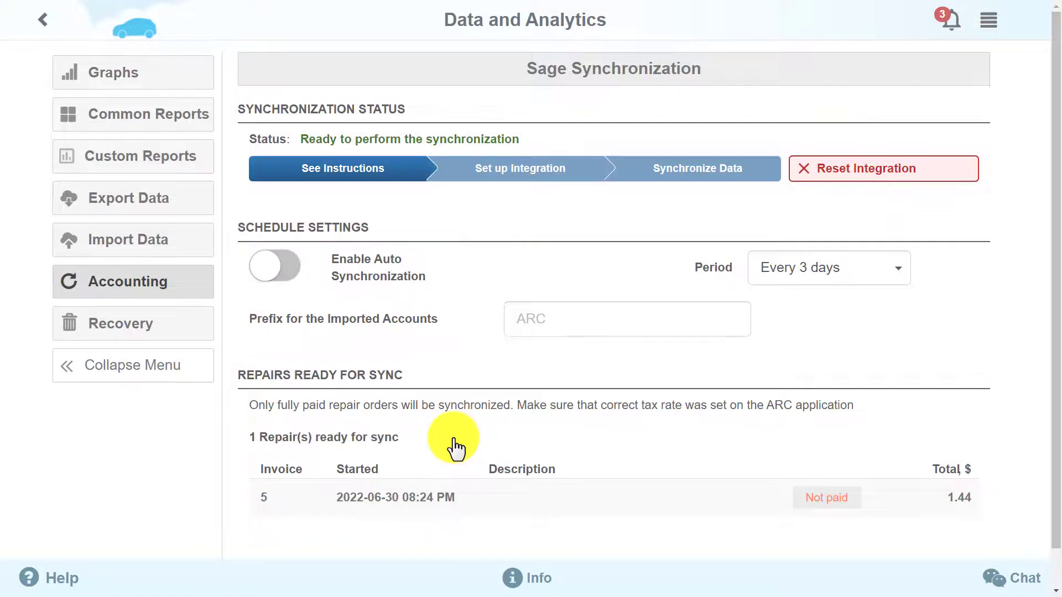
Go through all four steps of the Sage setup instructions and reset the Sage integration.
left_click(389, 171)
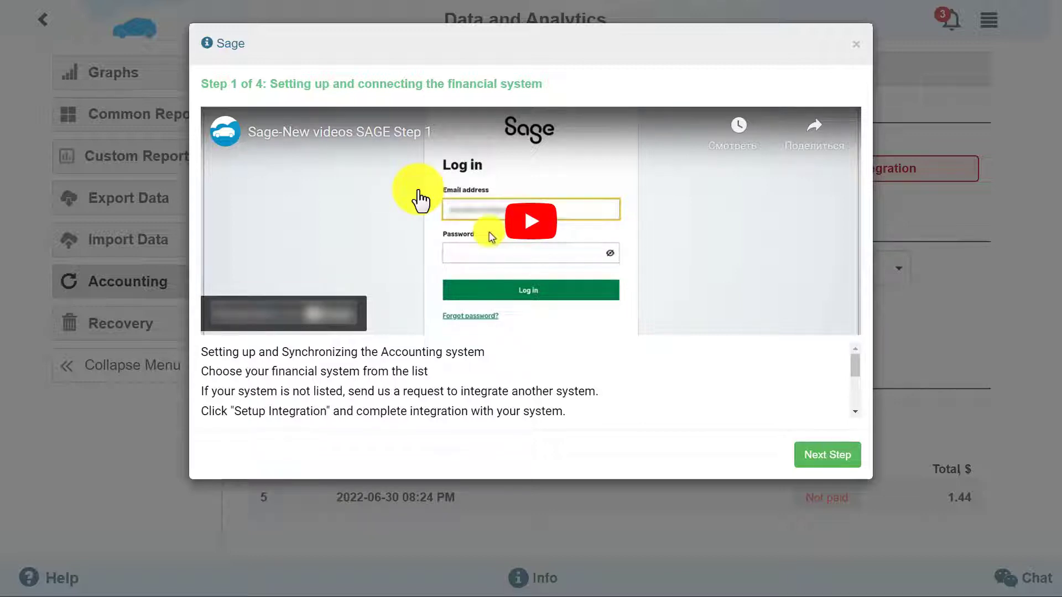
left_click(826, 455)
left_click(827, 455)
left_click(826, 456)
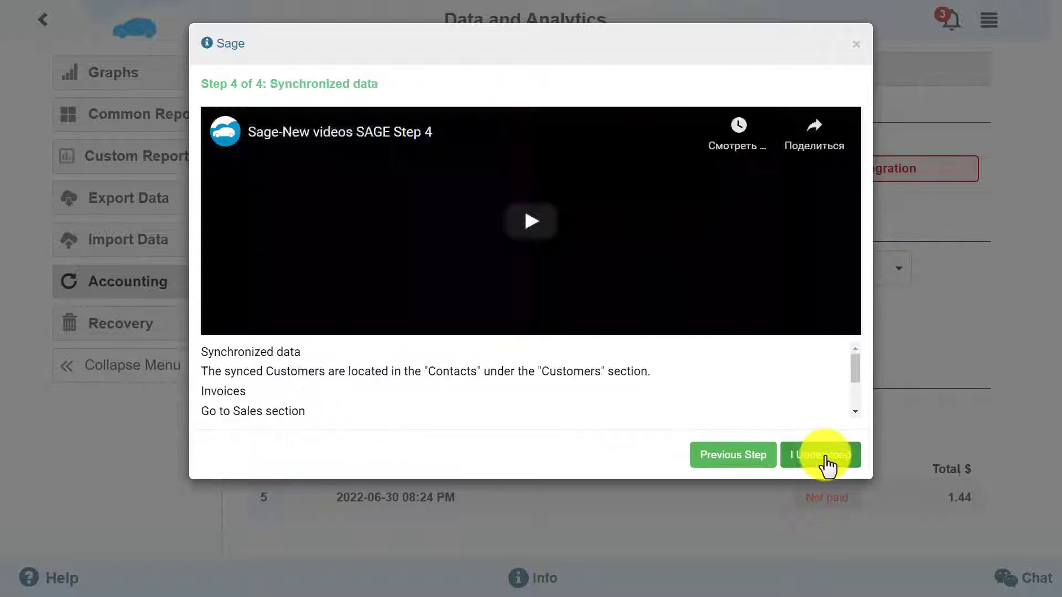
left_click(826, 455)
left_click(847, 172)
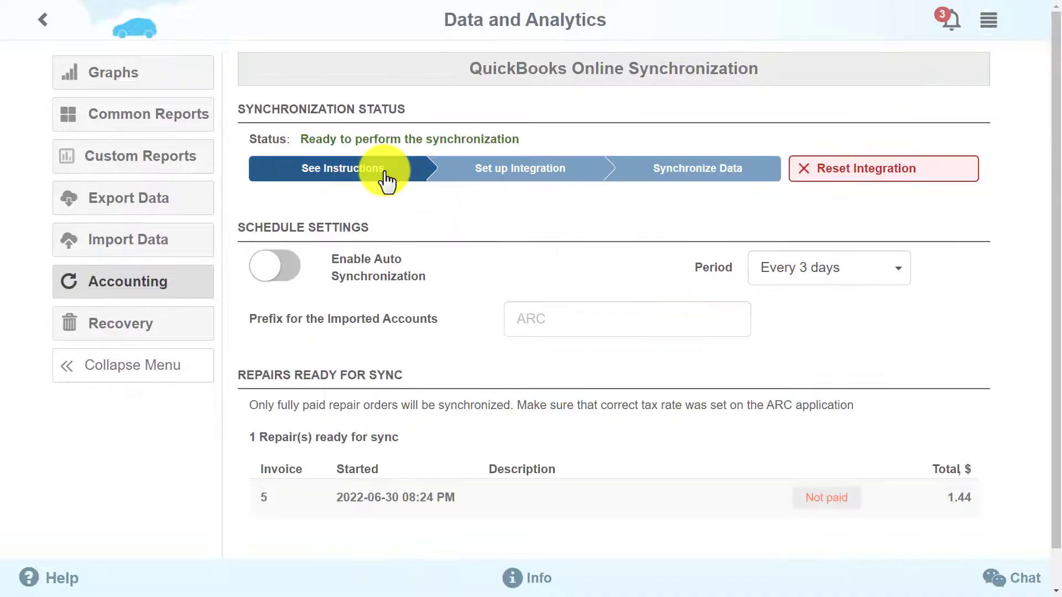
Check the QuickBooks Online setup instructions and reset the integration to return to the list of accounting systems.
left_click(384, 171)
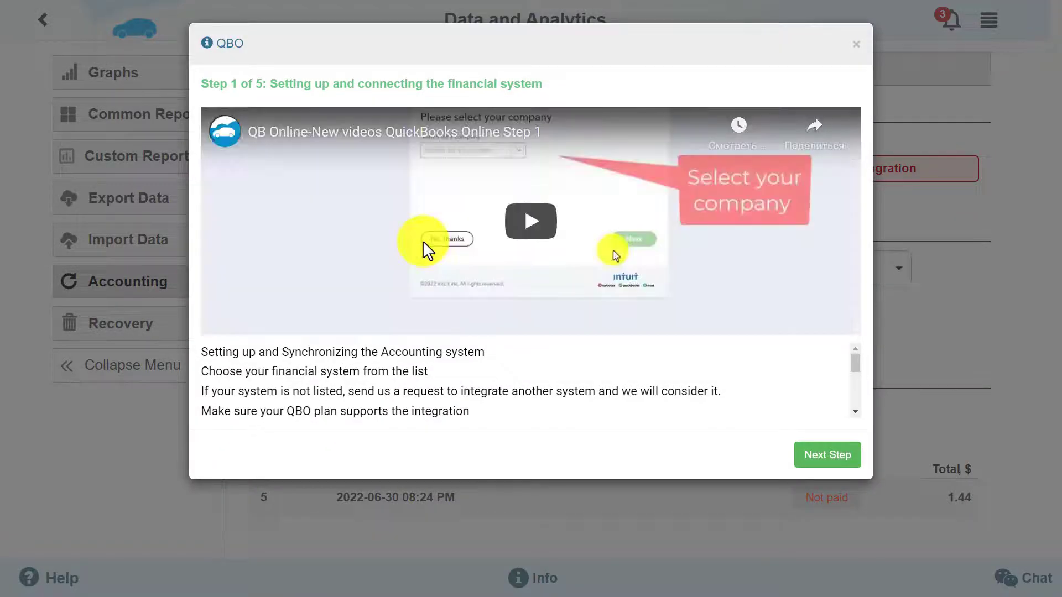
left_click(857, 44)
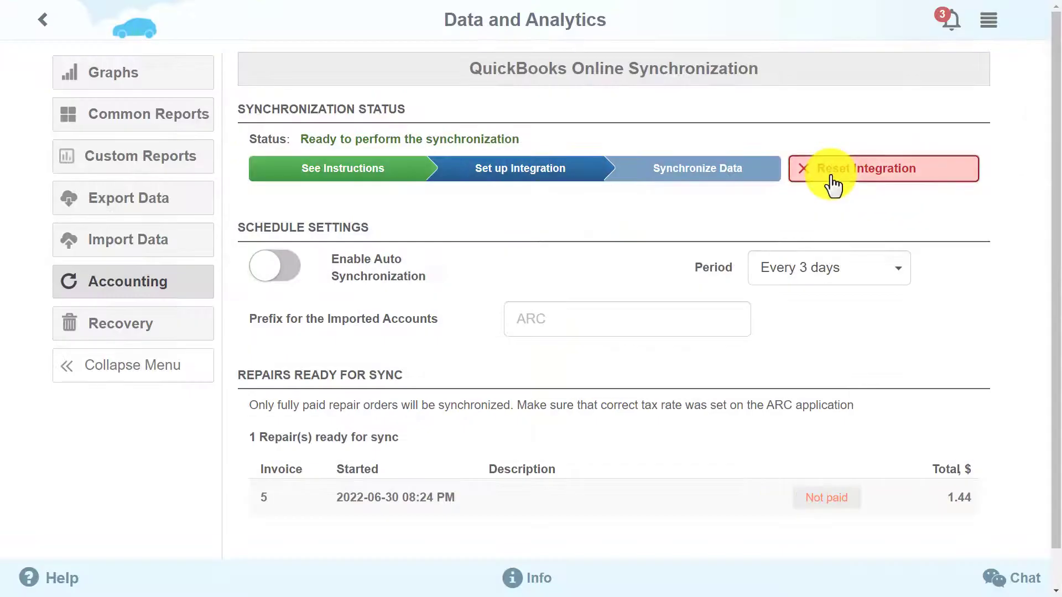
left_click(831, 174)
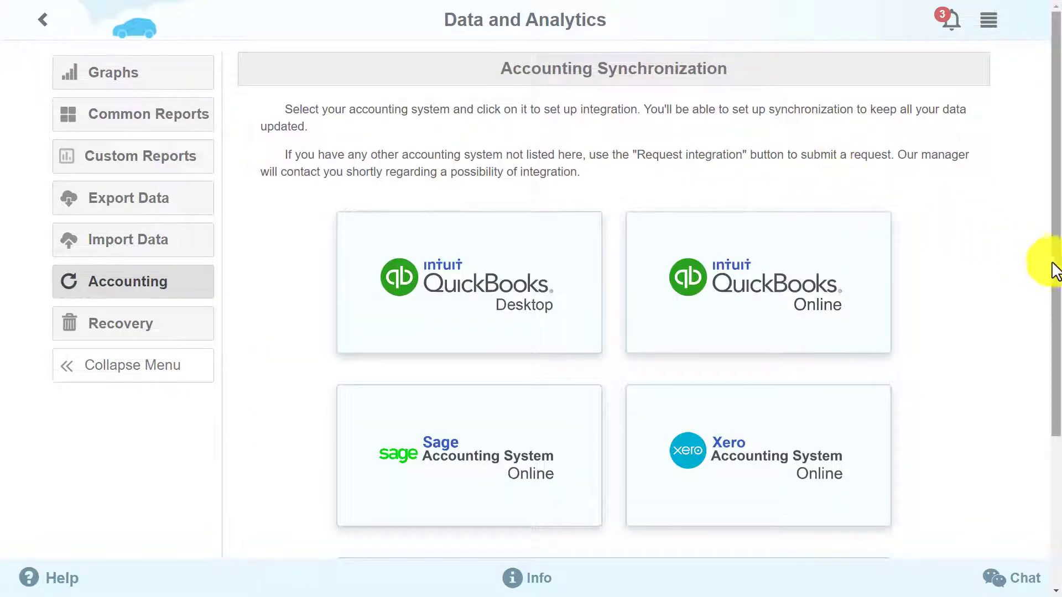
left_click_drag(1057, 280, 1057, 427)
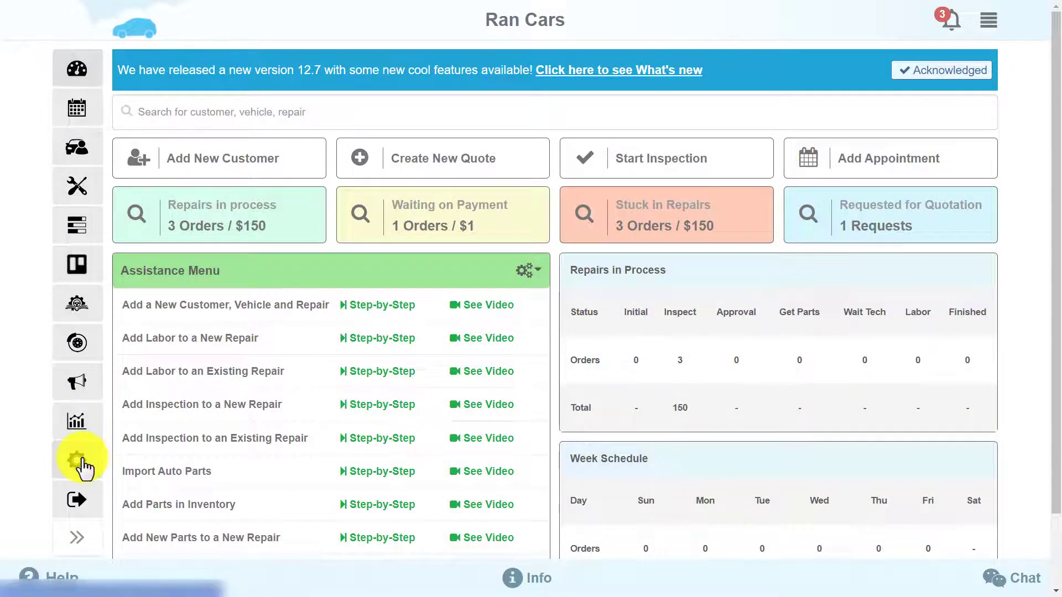
Open the subscription plan change options in the financial configuration and select the Standard plan.
left_click(77, 463)
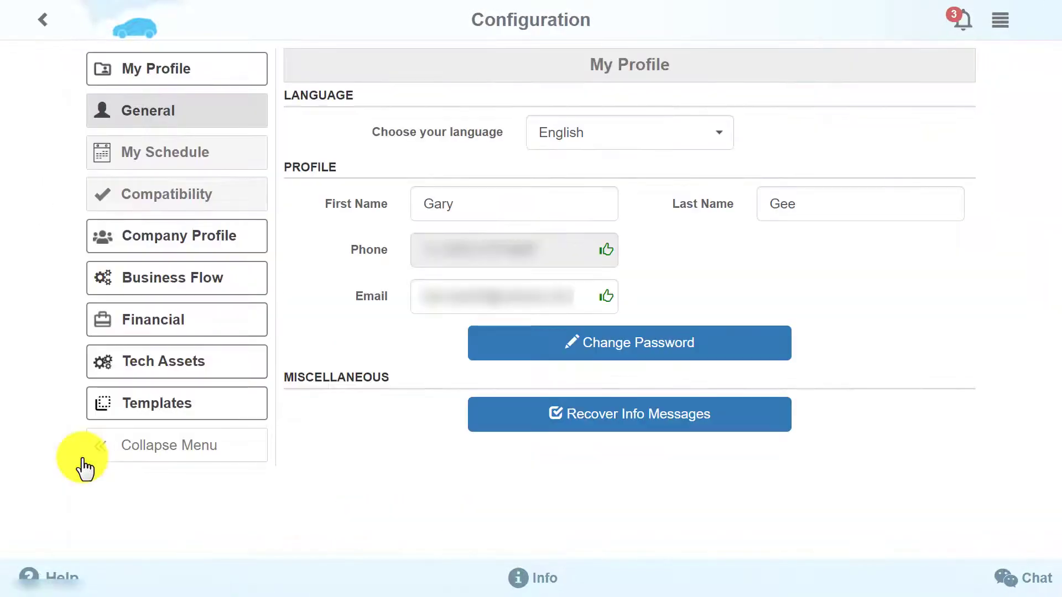
left_click(167, 330)
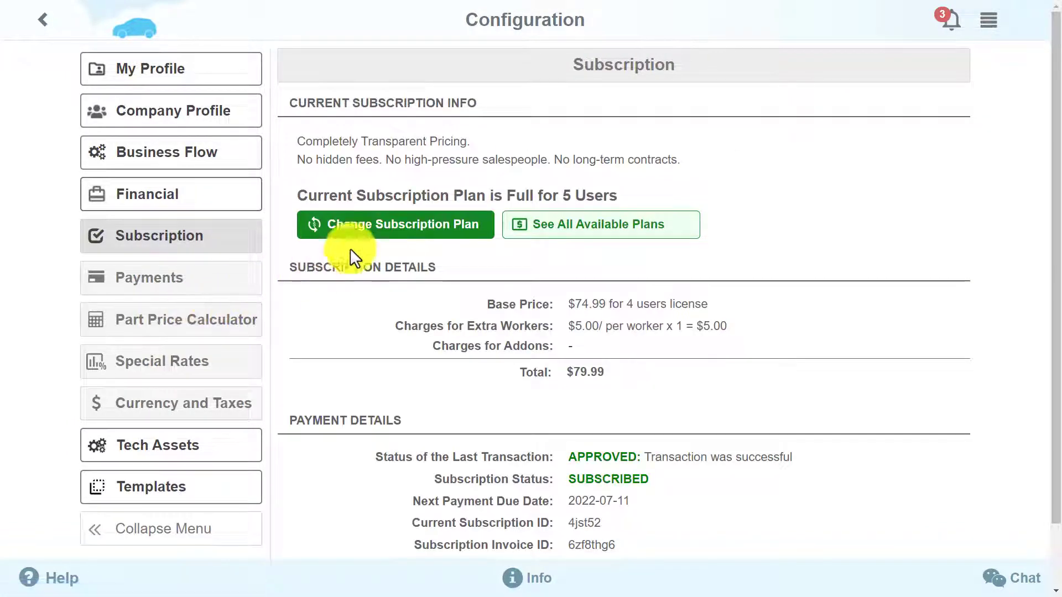
left_click(403, 227)
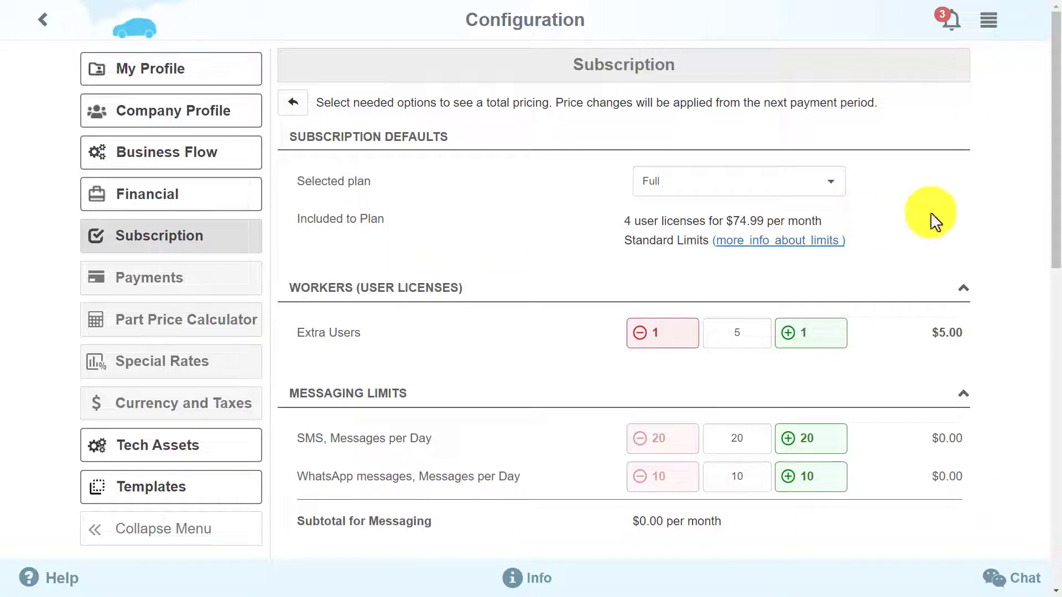
left_click(825, 189)
left_click(738, 228)
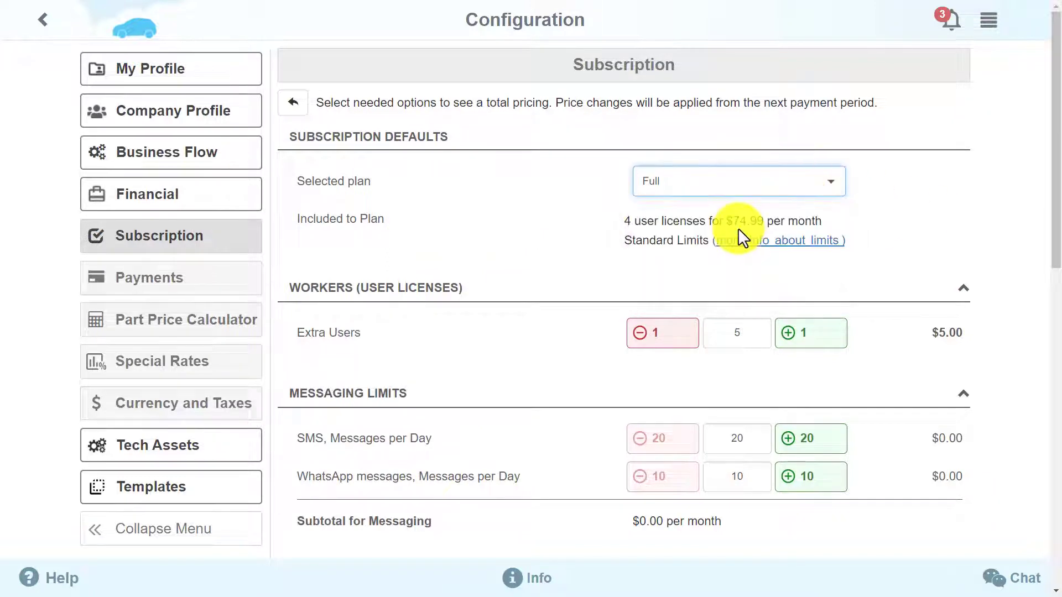
Add the OEM Wiring Diagrams, Repair Specifications and OBD Decoding monthly subscriptions from Motor to the plan.
scroll(1042, 180, "down", 4)
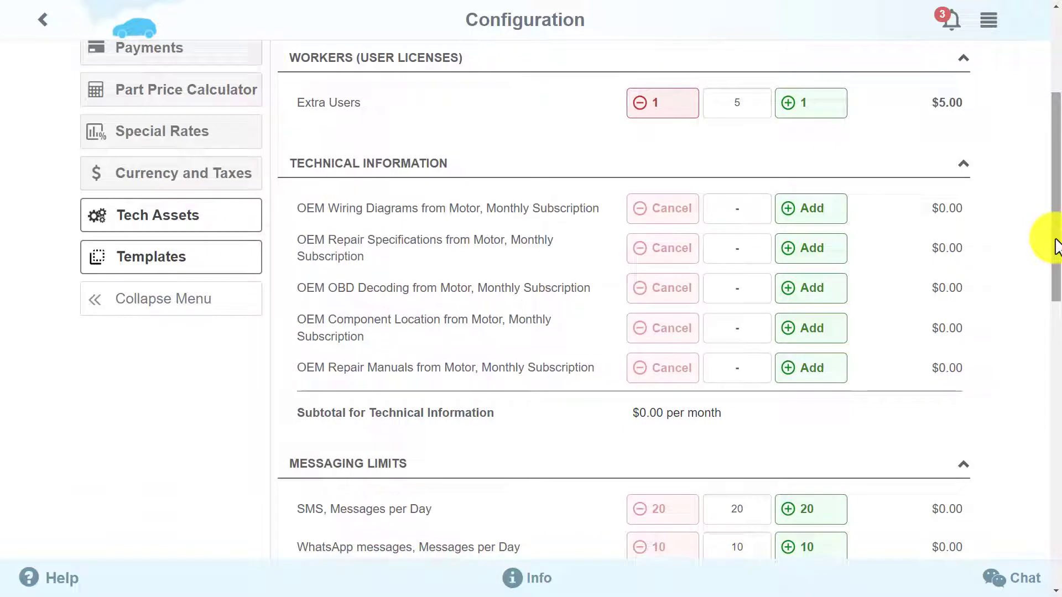
left_click(832, 213)
left_click(822, 251)
left_click(814, 295)
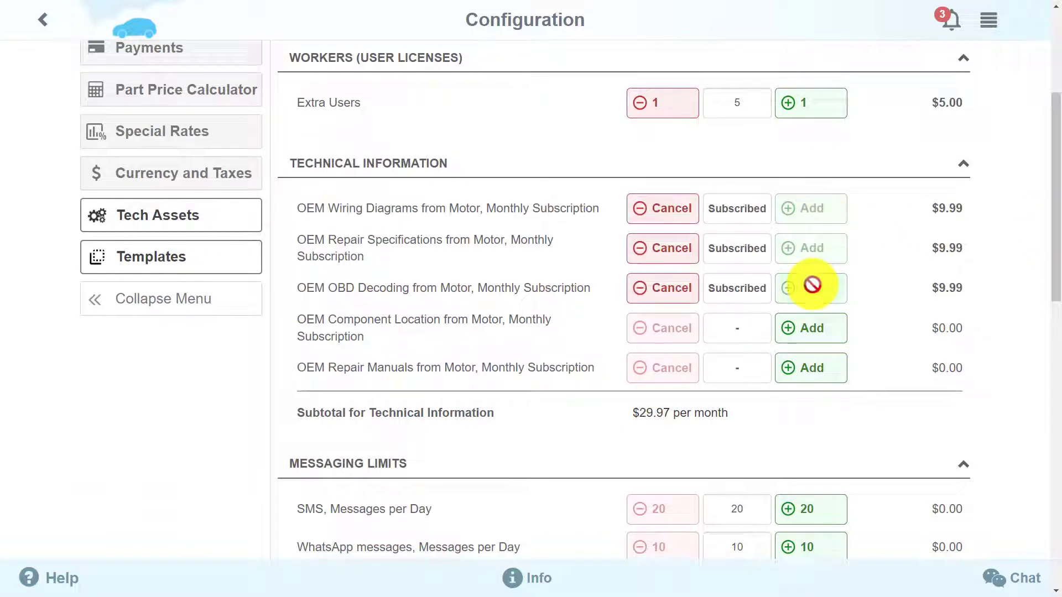
Raise the daily messaging limits to 40 SMS and 20 WhatsApp messages and review the subscription total.
left_click_drag(1059, 284, 1056, 339)
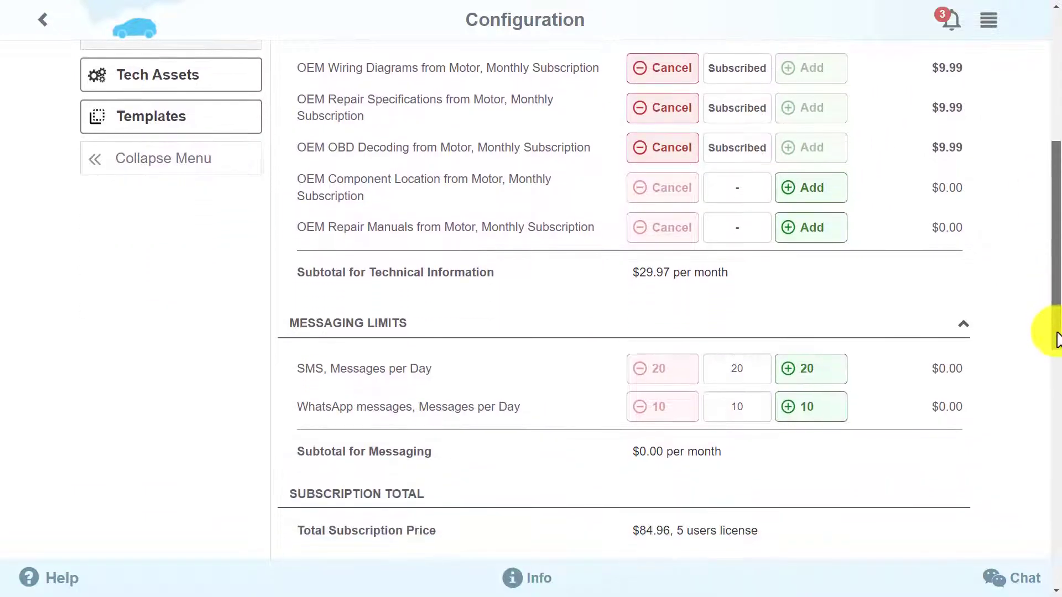
left_click(828, 366)
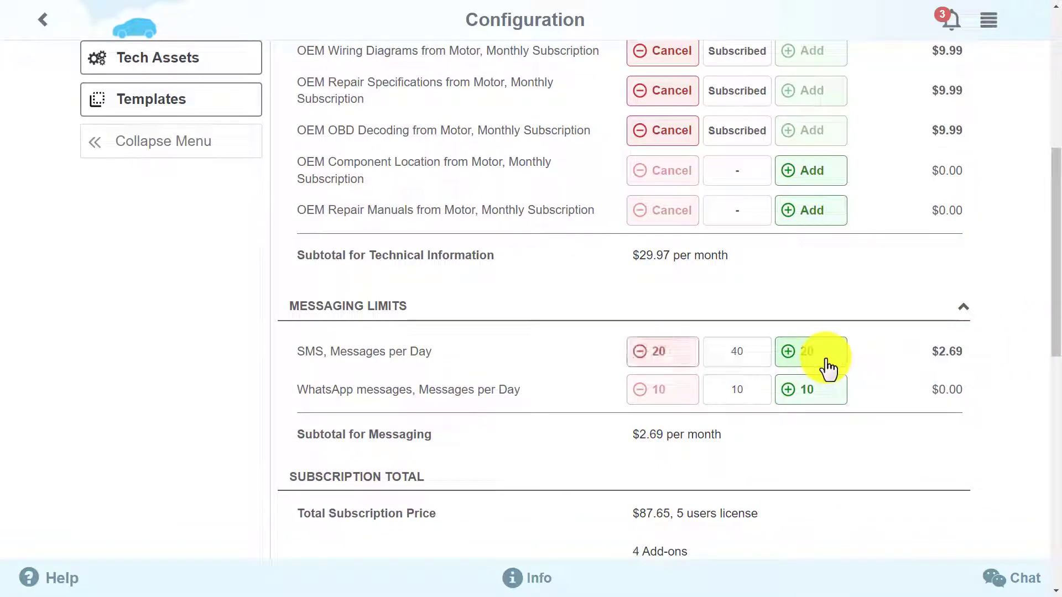
left_click(826, 390)
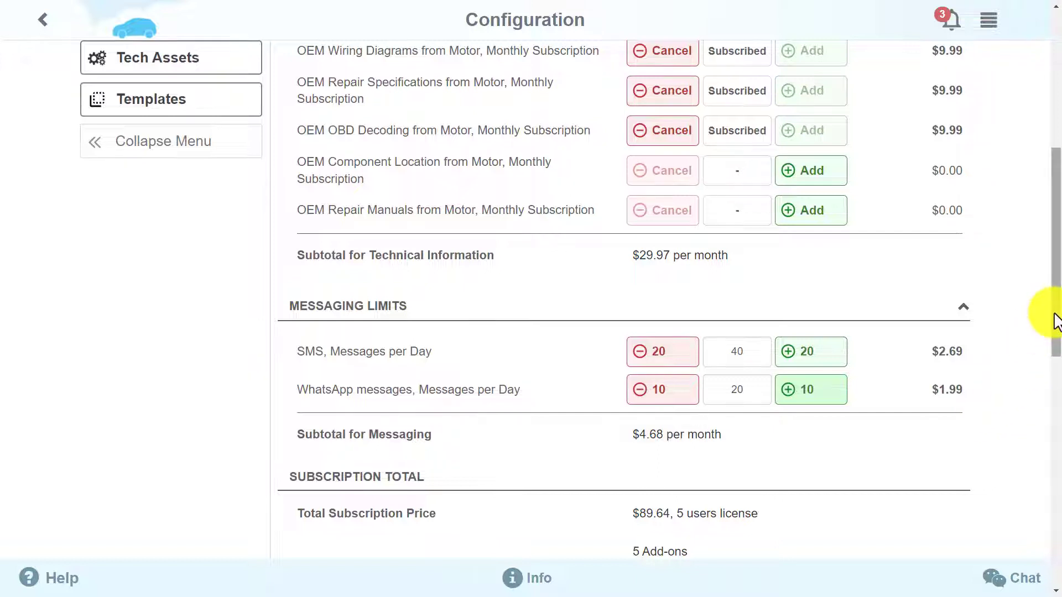
left_click_drag(1056, 316, 1053, 403)
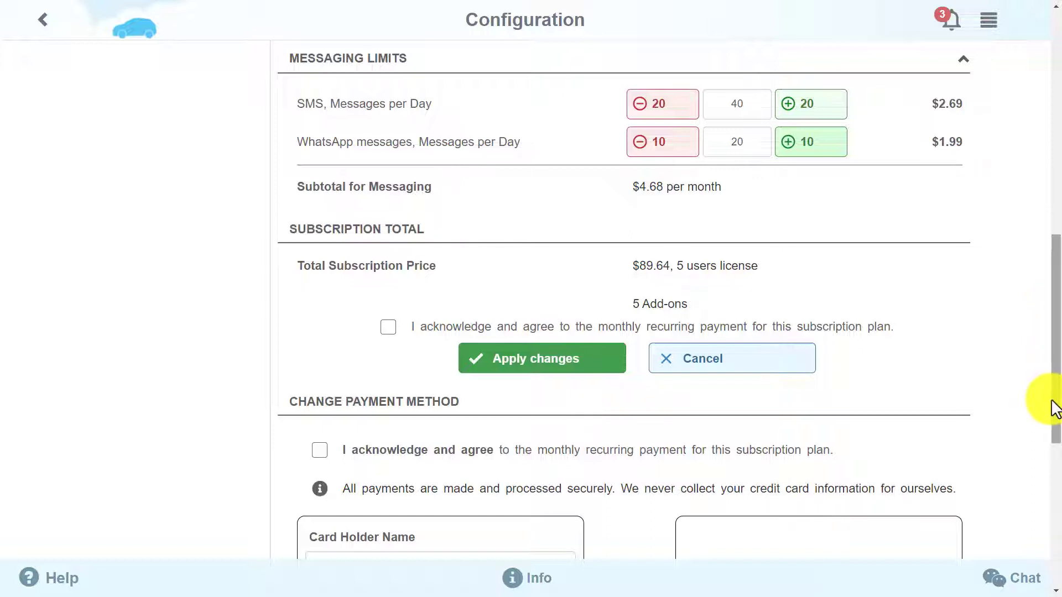
Change the selected subscription plan to Advanced.
left_click_drag(1053, 402, 1058, 169)
left_click(820, 186)
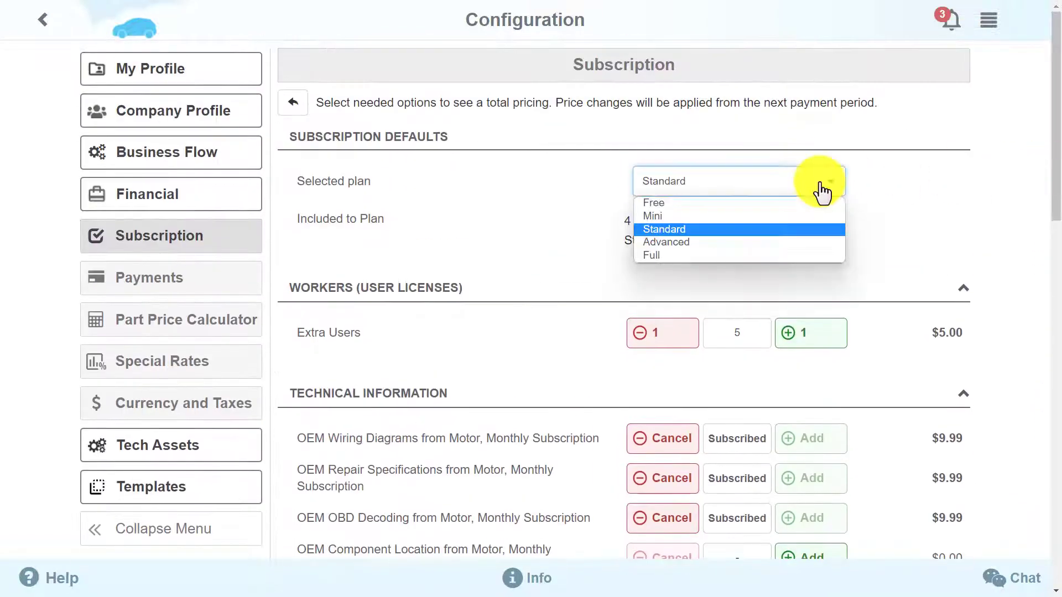
left_click(799, 240)
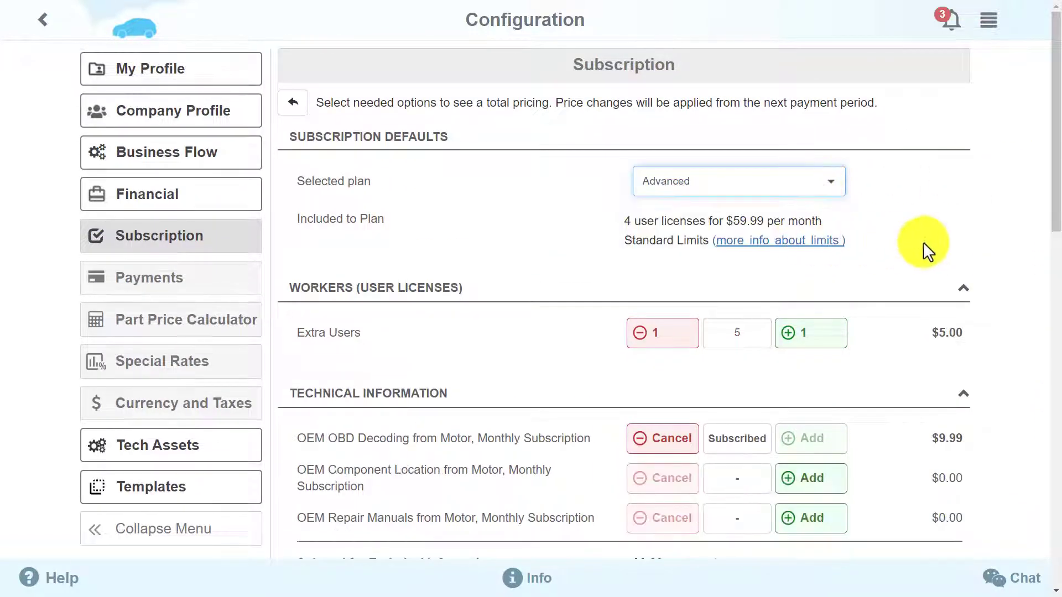
left_click(1008, 247)
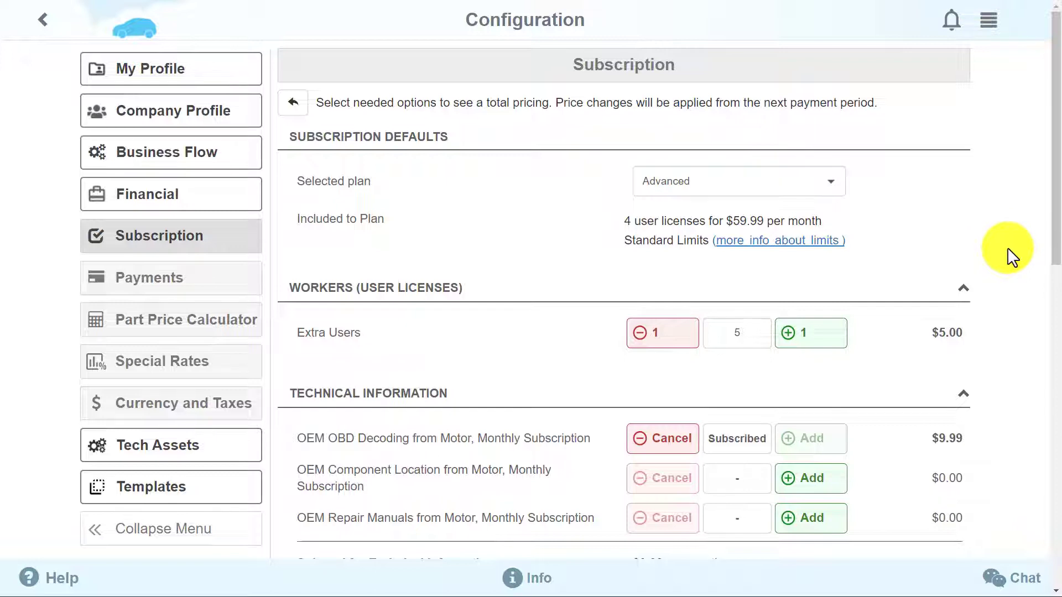
Open the Replace Engine Oil repair template for editing in the configuration's templates.
left_click(137, 497)
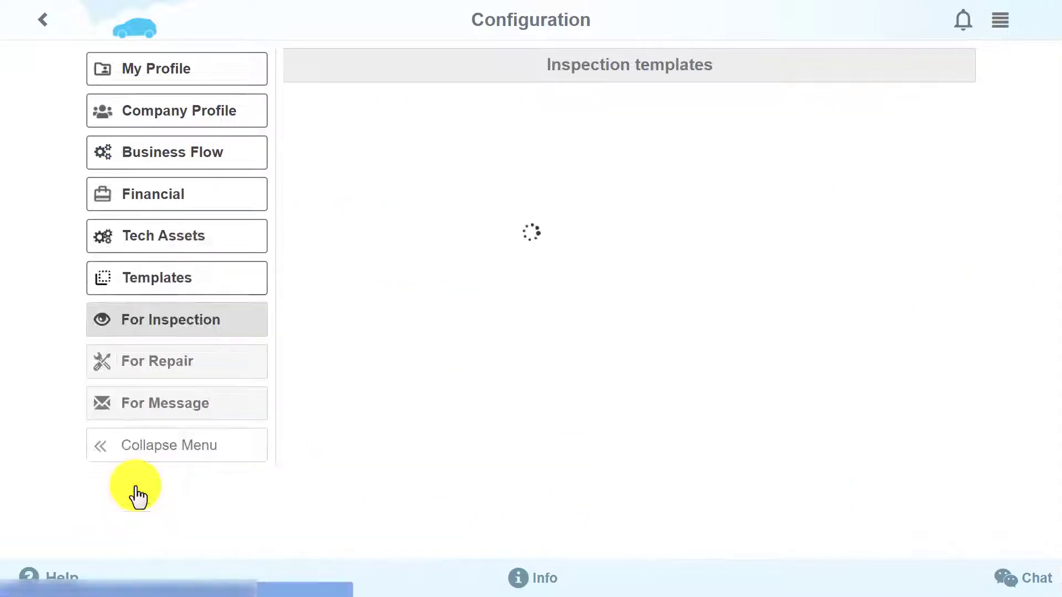
left_click(227, 369)
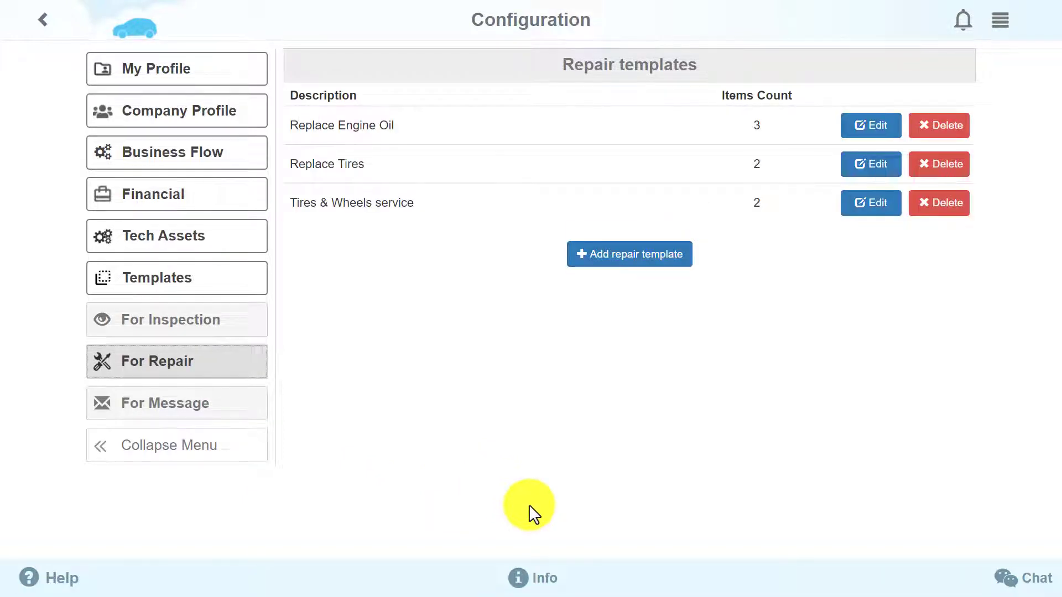
left_click(863, 126)
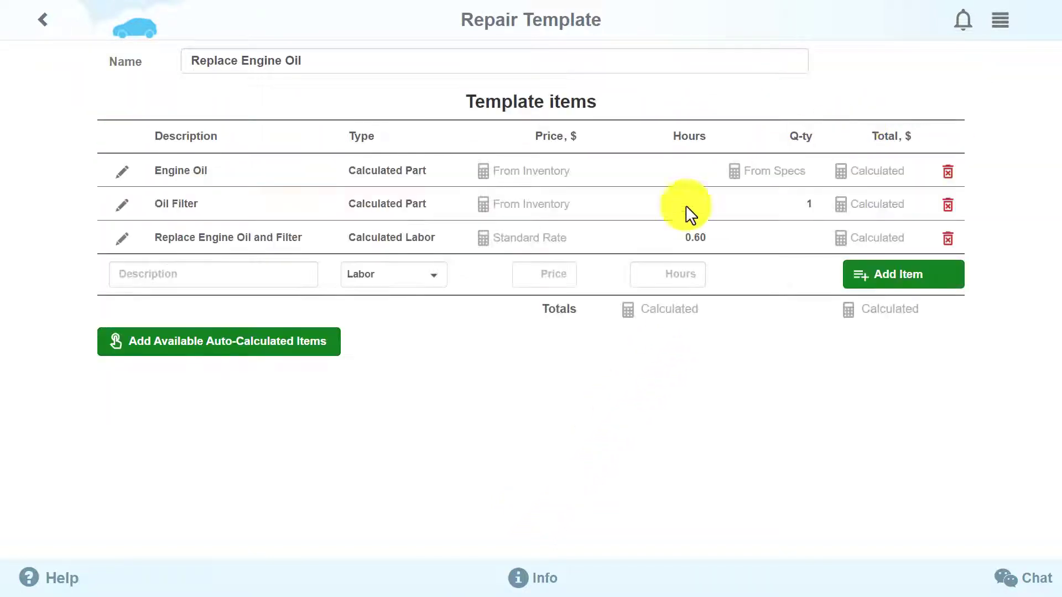
Start adding an auto-calculated Engine Oil part to the template, agree to the disclaimer, and open the feature's video tutorial.
left_click(254, 357)
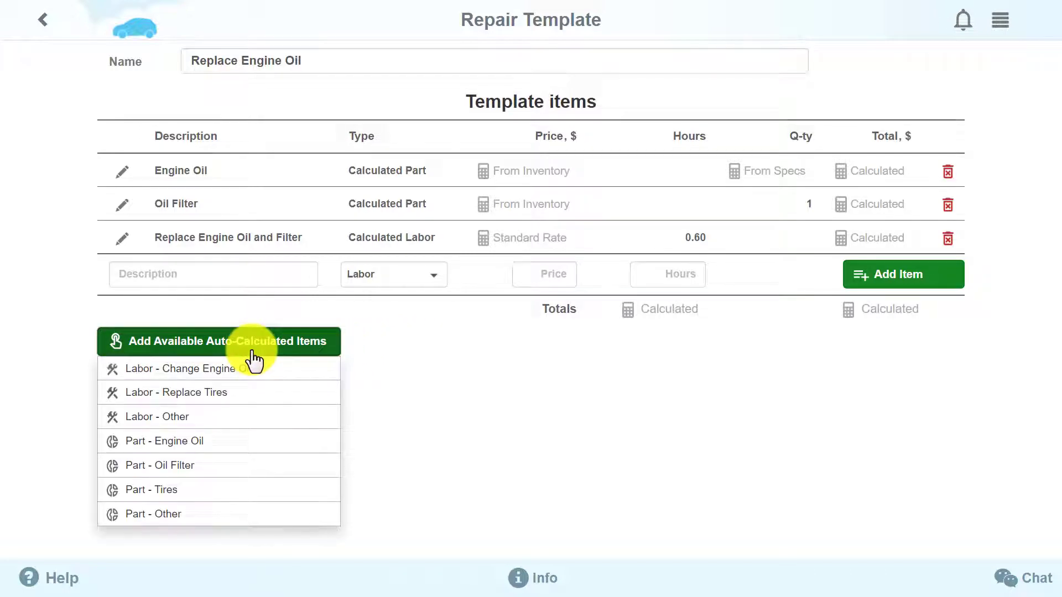
left_click(239, 440)
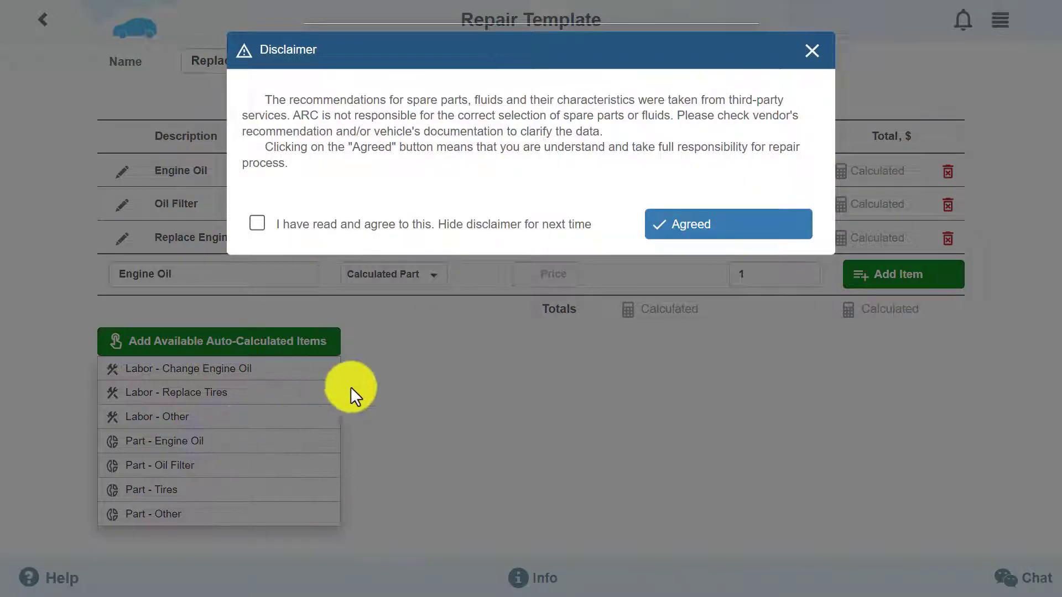
left_click(752, 243)
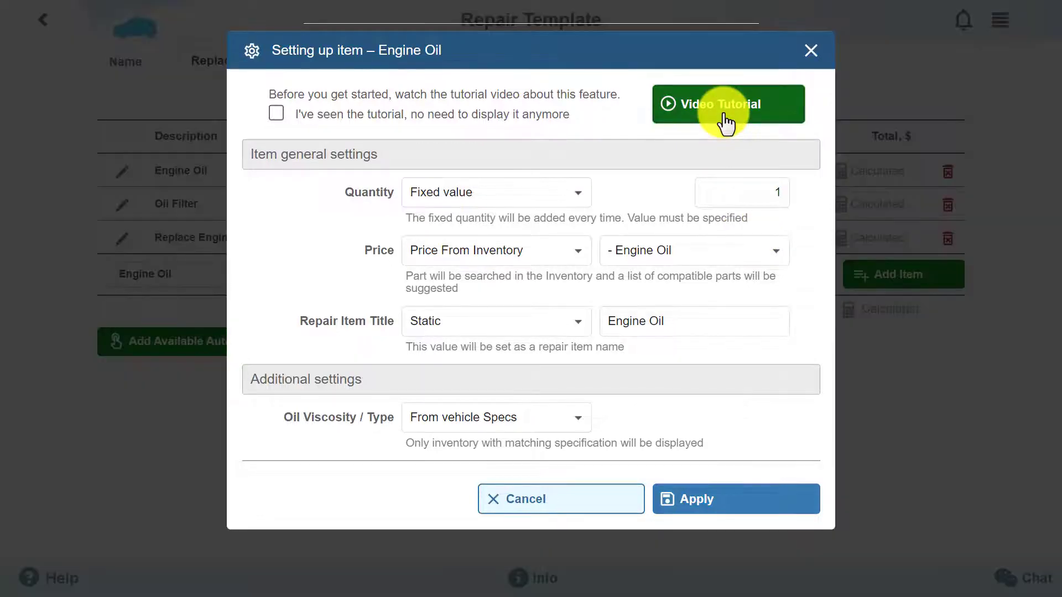
left_click(726, 123)
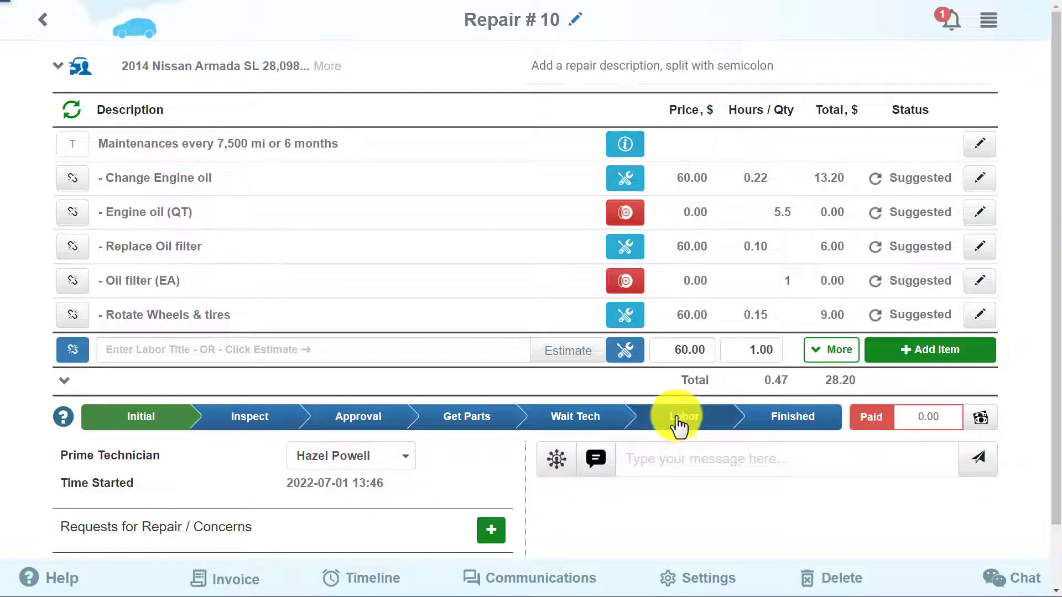
Advance the Nissan Armada repair to Labor by approving all suggested items, and start the work timer for Replace Oil filter.
left_click(679, 427)
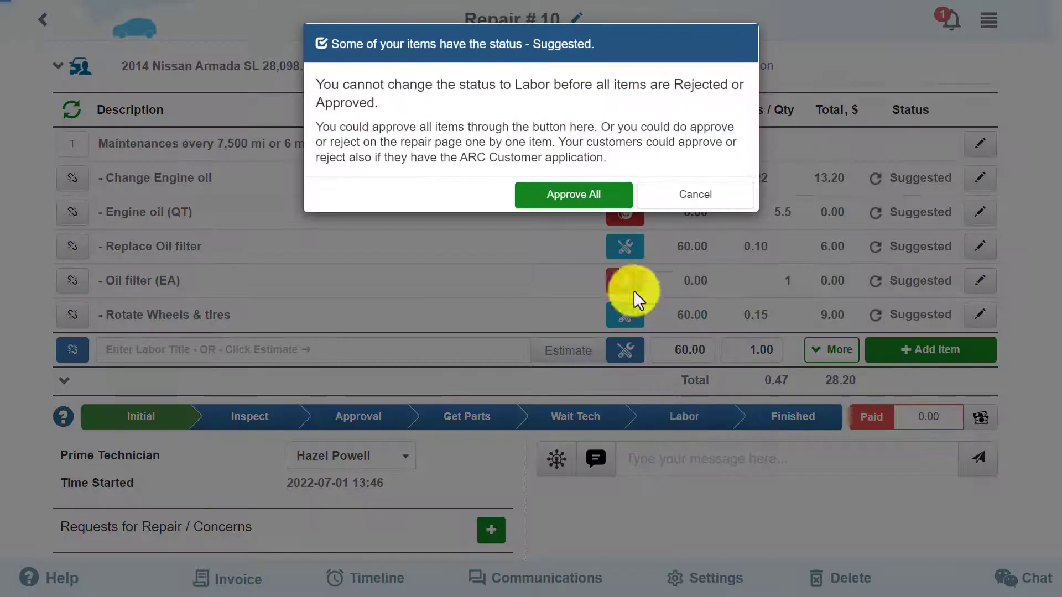
left_click(602, 198)
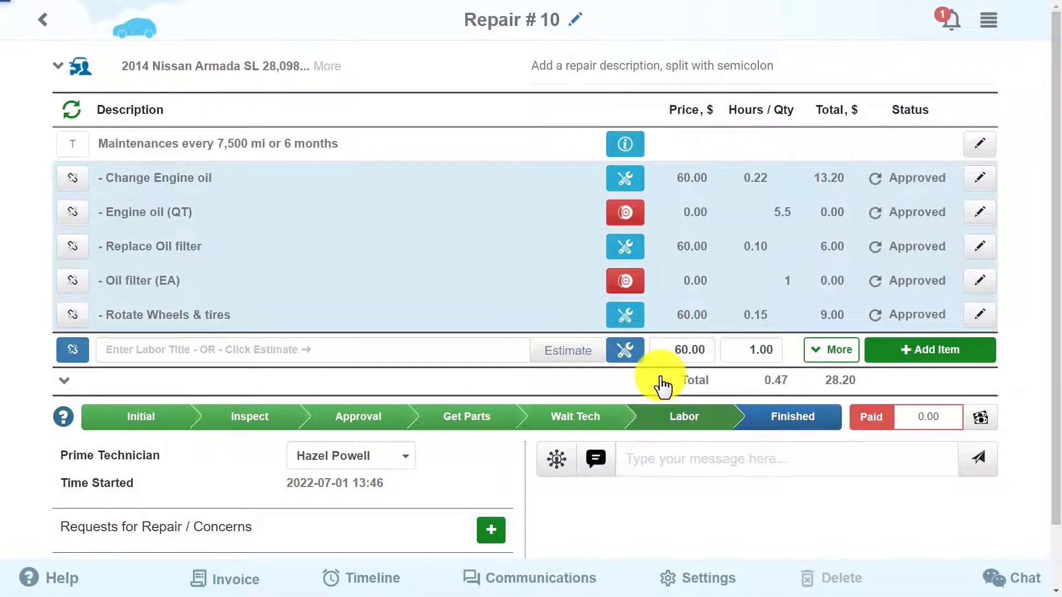
left_click(879, 259)
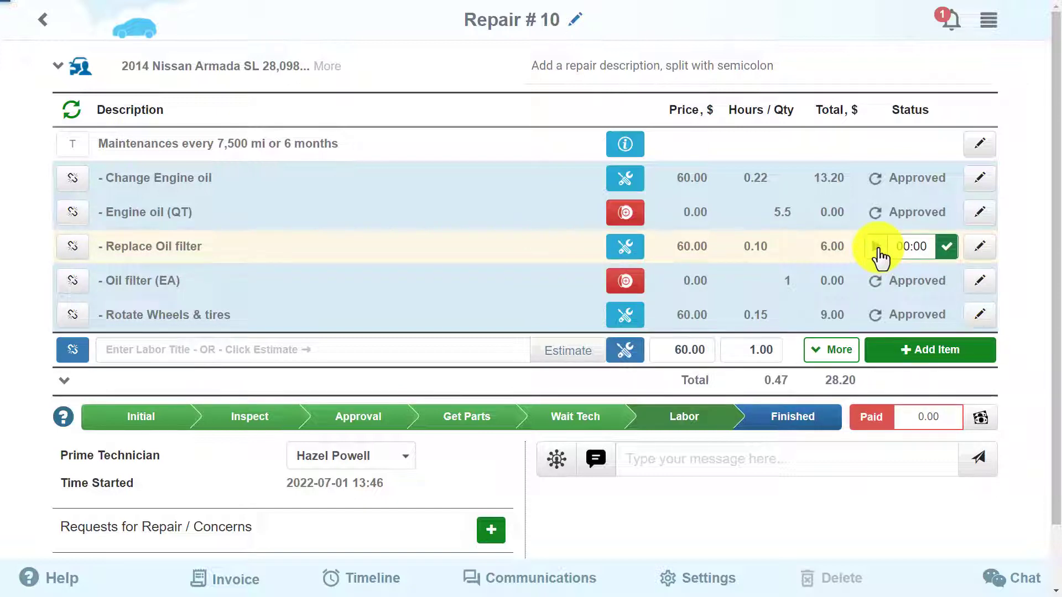
left_click(878, 248)
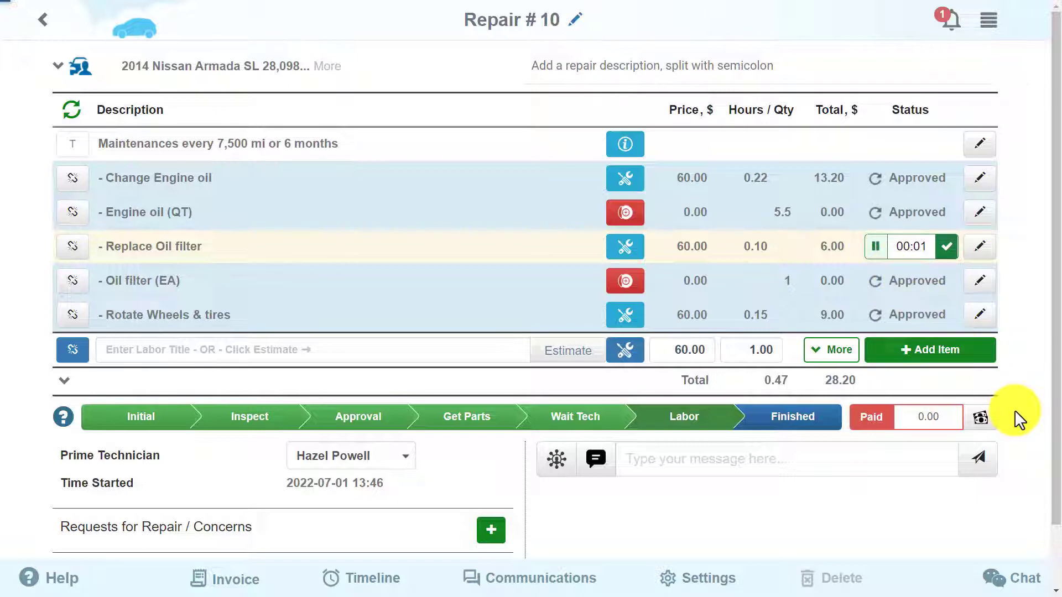
From the dashboard, show the running labor timers and go to the repair linked to the Replace Oil filter timer.
left_click(987, 25)
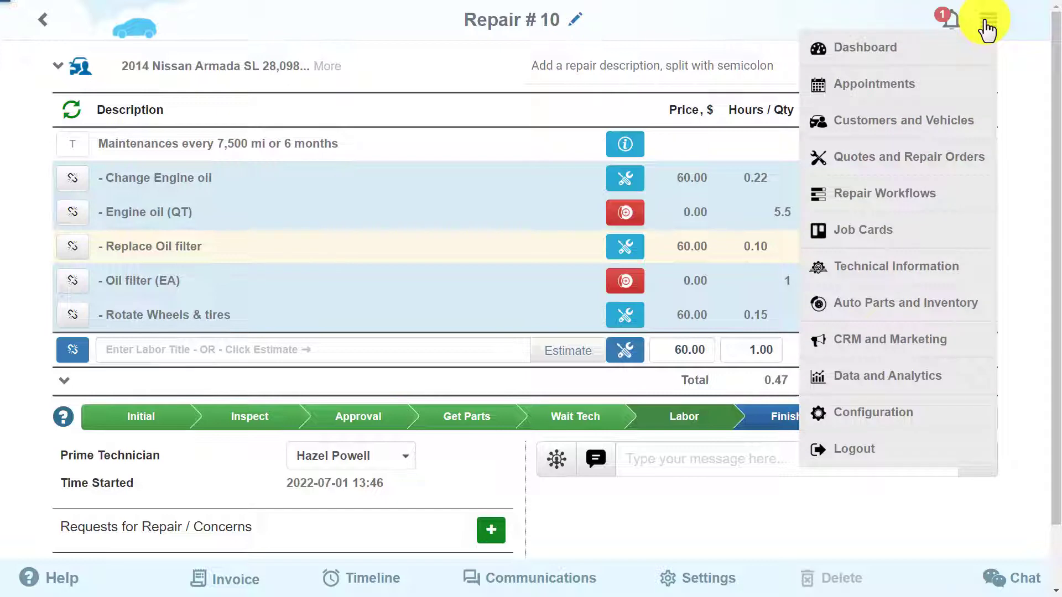
left_click(967, 55)
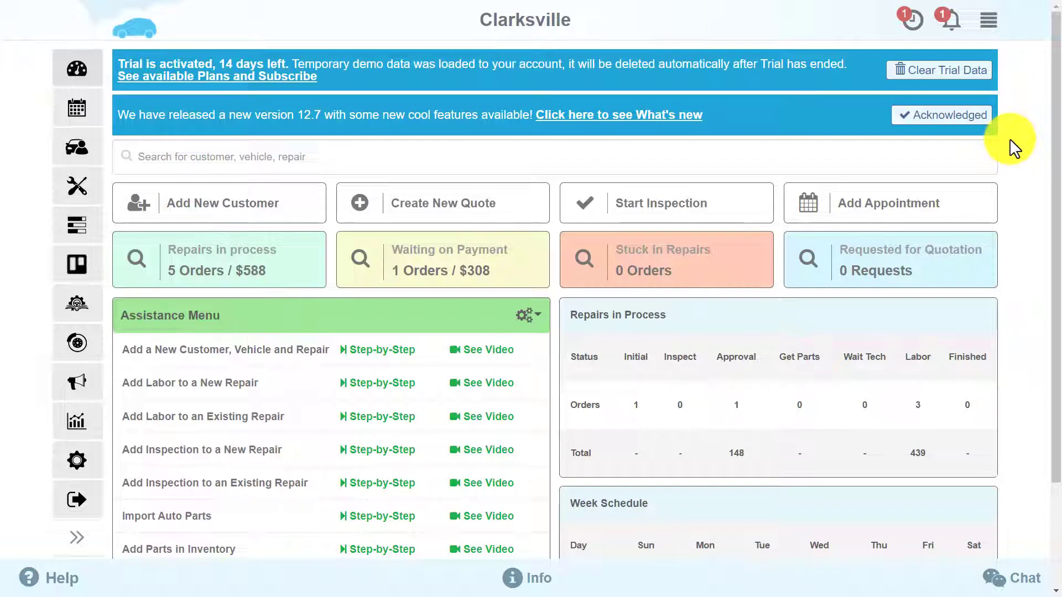
left_click(908, 22)
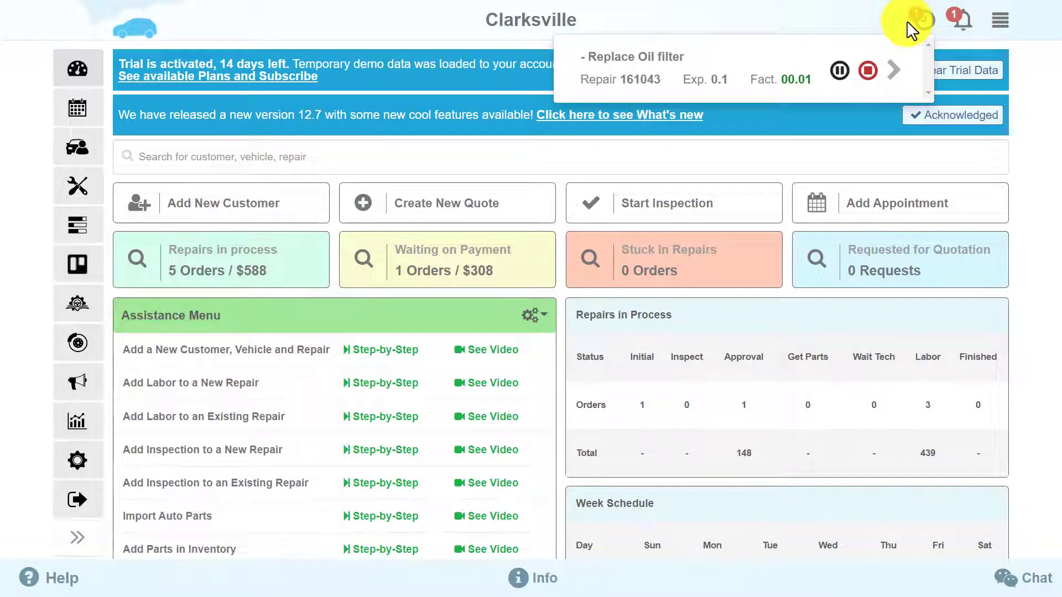
left_click(894, 70)
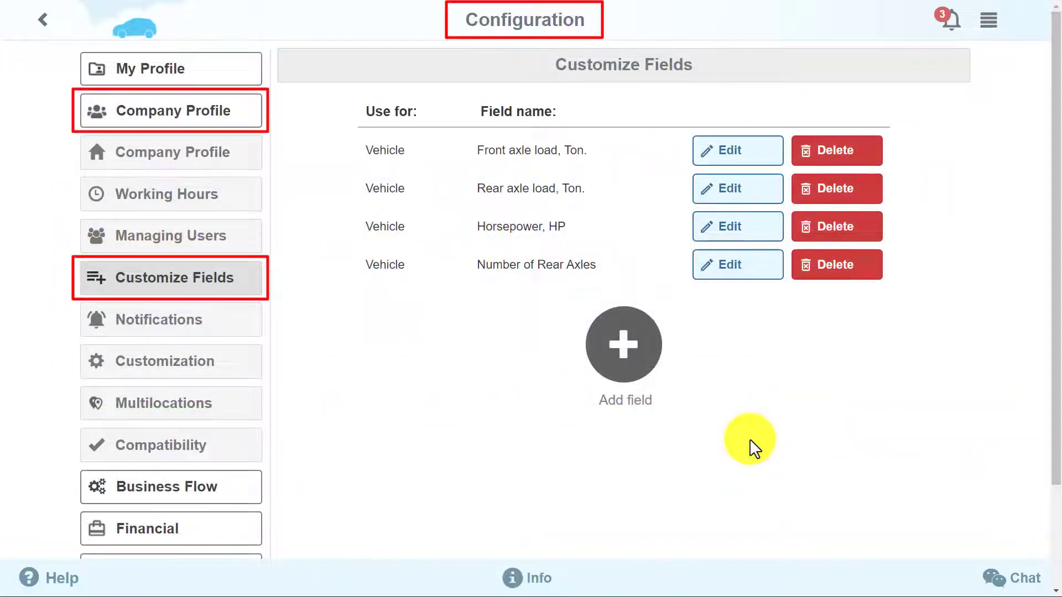
Start adding a custom field in the company profile's Customize Fields and view the record types it can be used for.
left_click(624, 366)
left_click(452, 310)
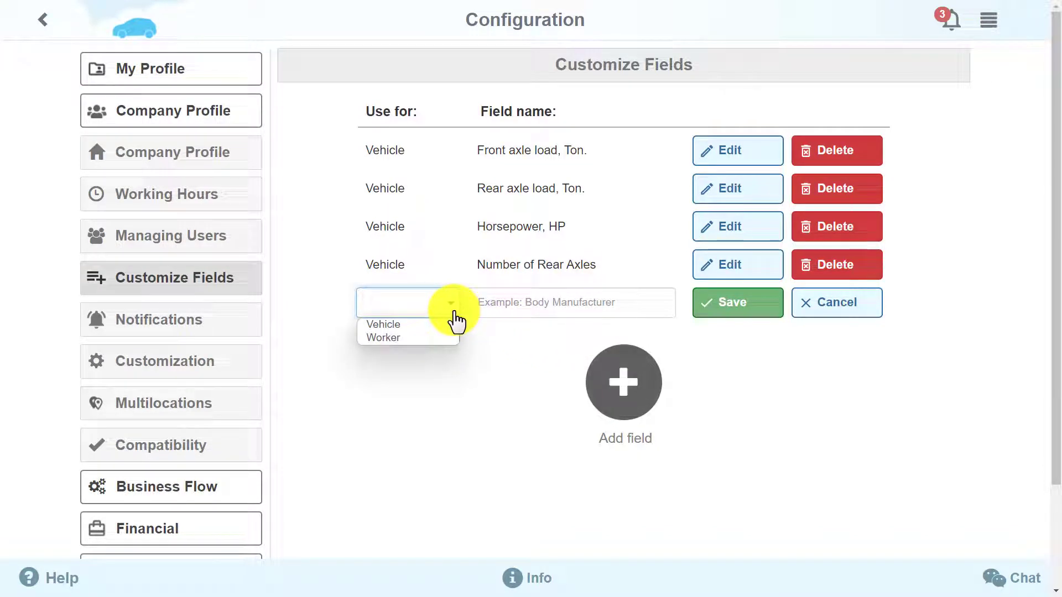
left_click(495, 421)
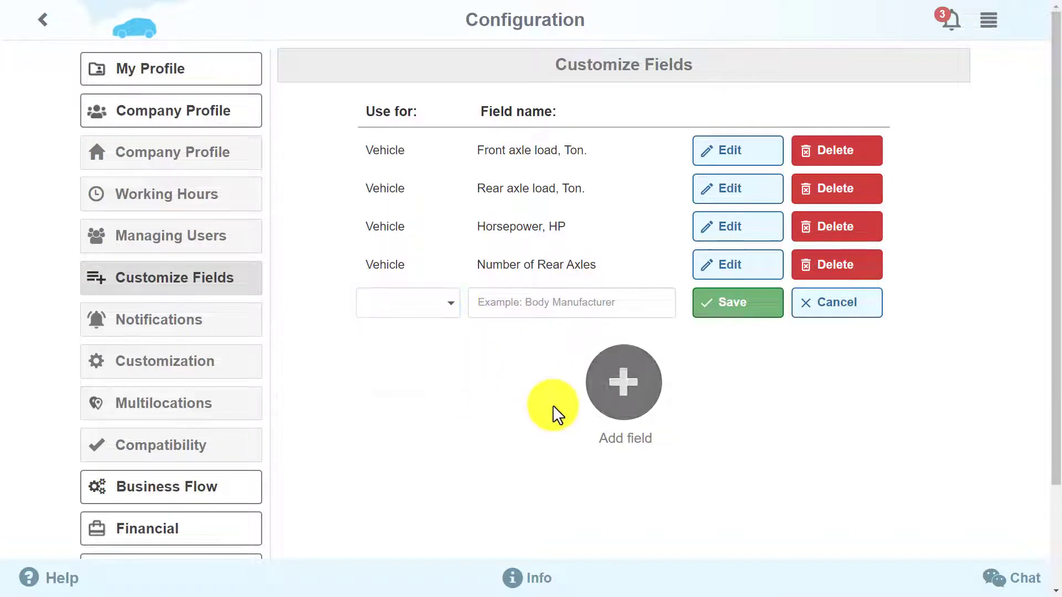
Open the 2007 Volvo VT64 record from Customers and Vehicles and examine the custom fields in its vehicle details.
left_click(988, 21)
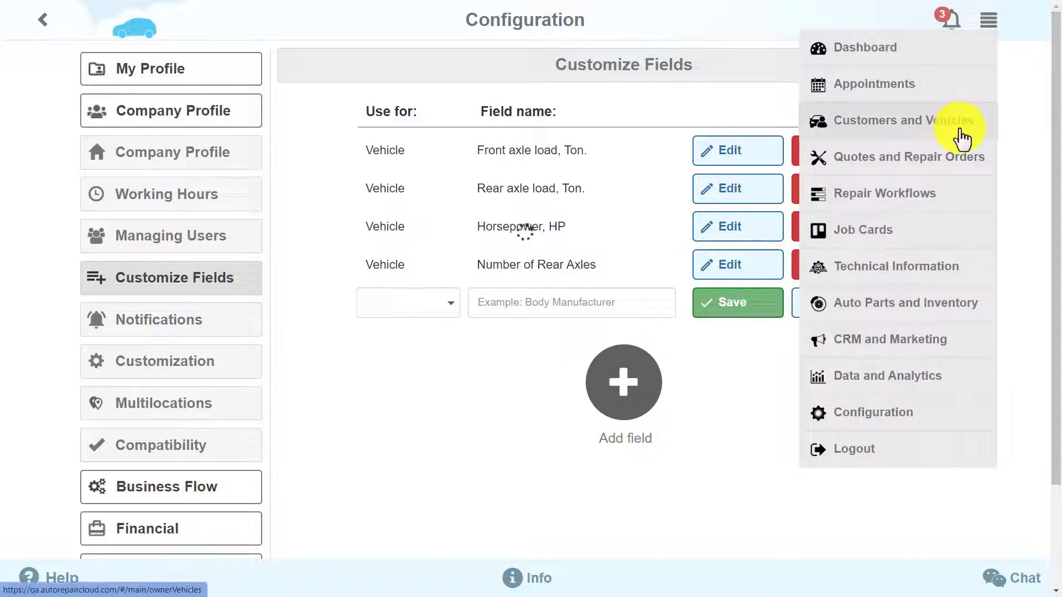
left_click(957, 126)
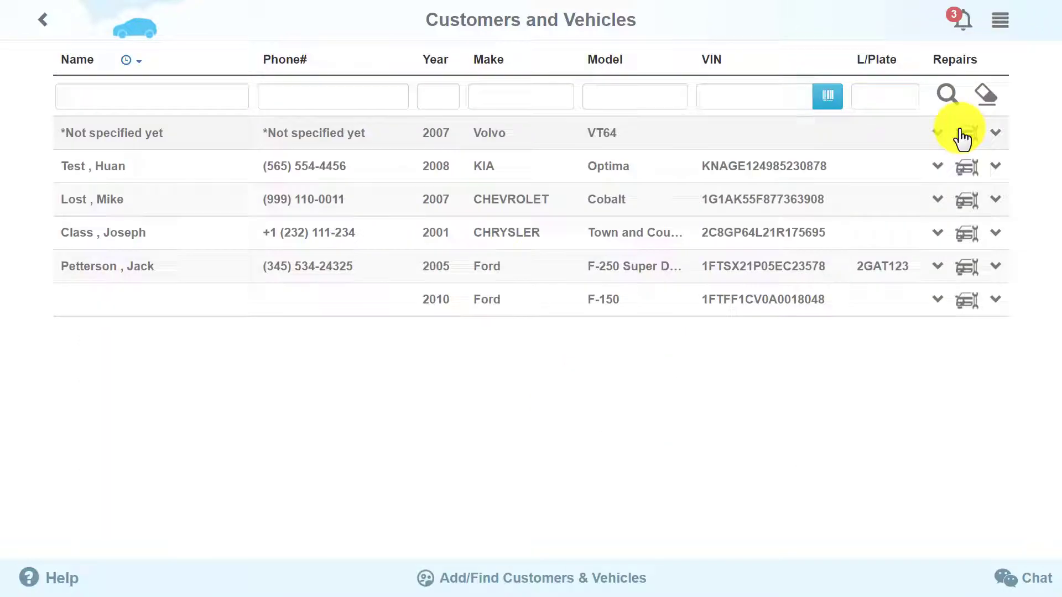
left_click(605, 144)
left_click_drag(1045, 183, 1056, 396)
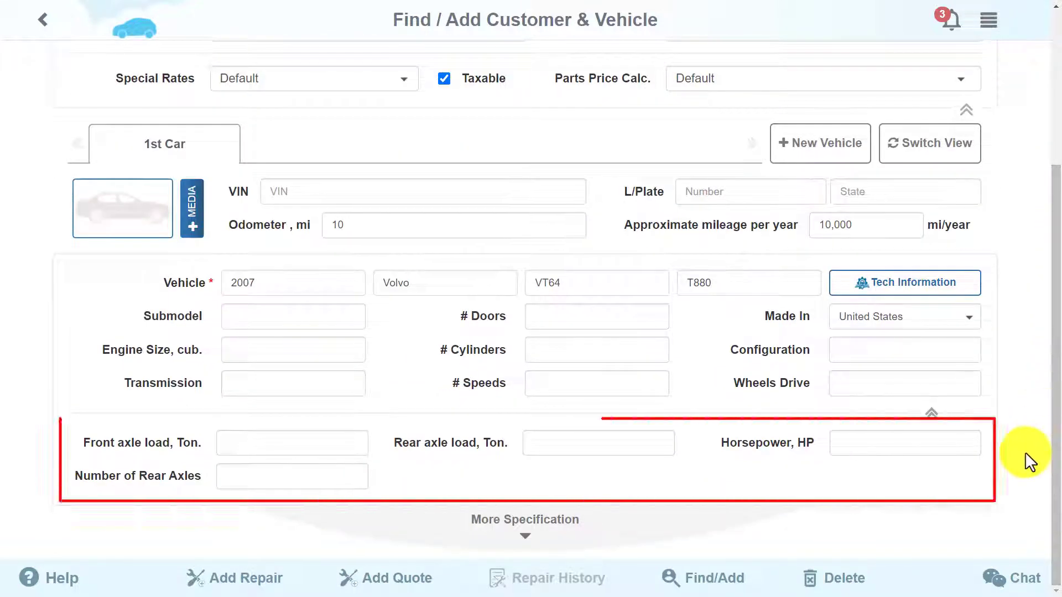